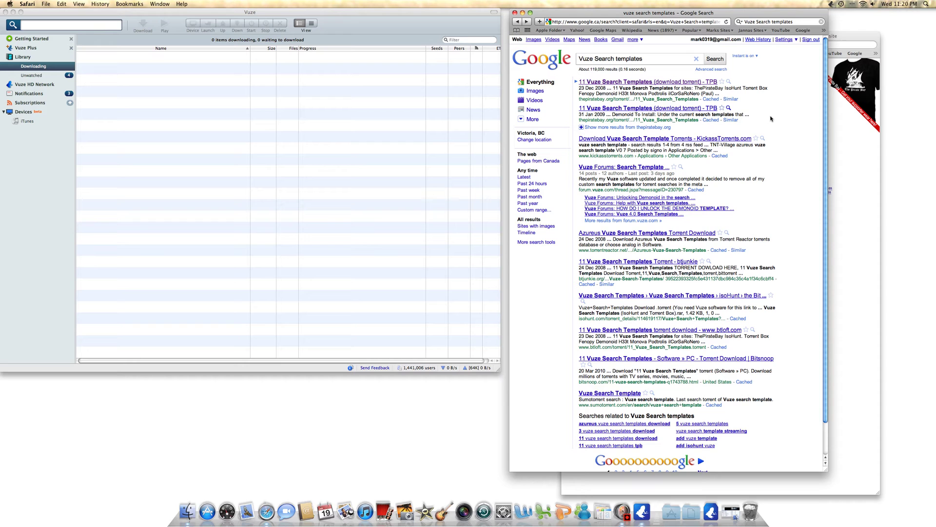
- Reach The.Green.Hornet via The Pirate Bay's Top 100 Movies list and download its torrent file
click(839, 46)
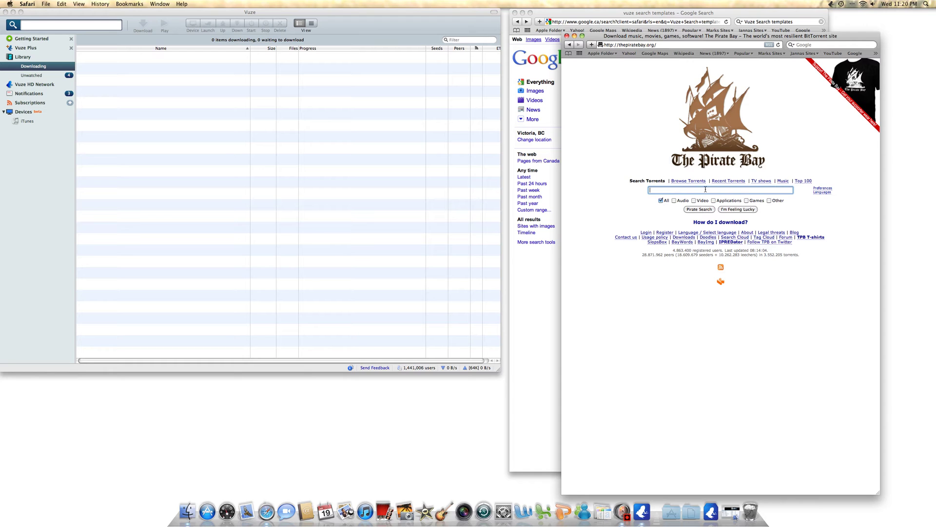
click(800, 182)
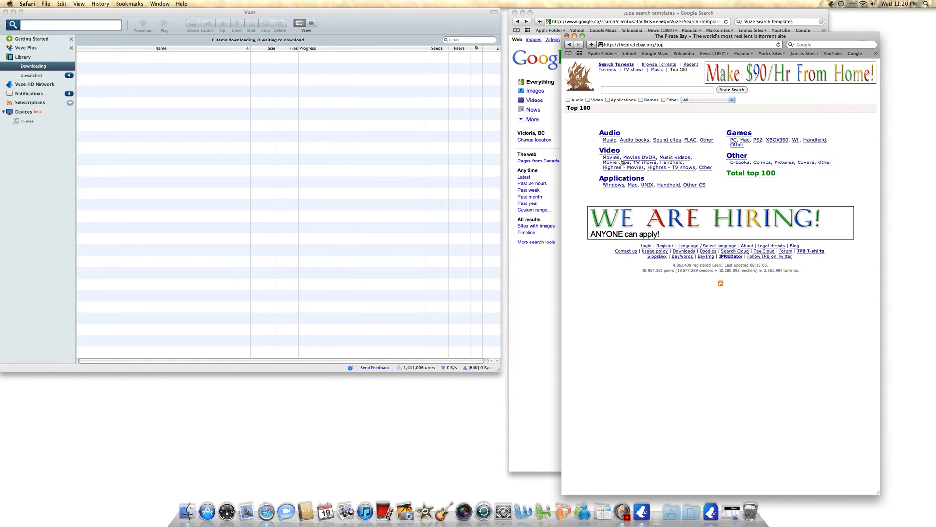
click(610, 157)
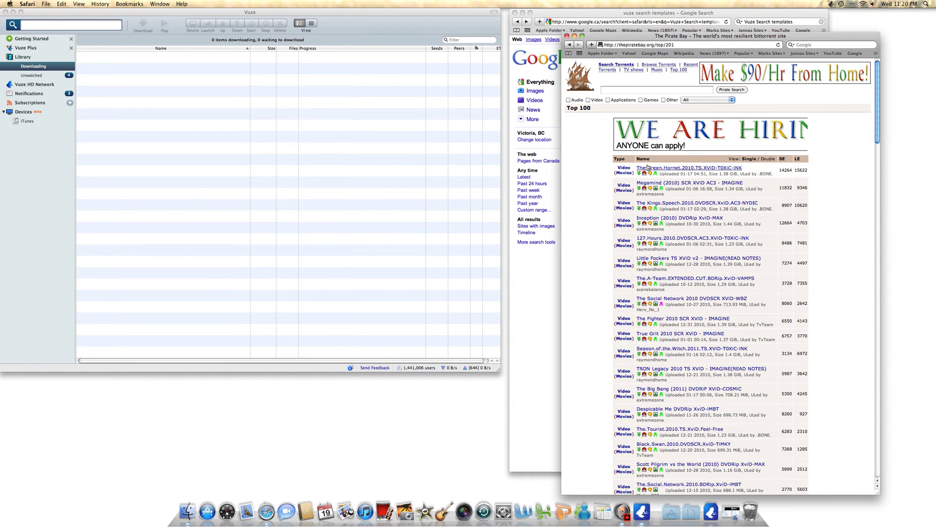
click(683, 168)
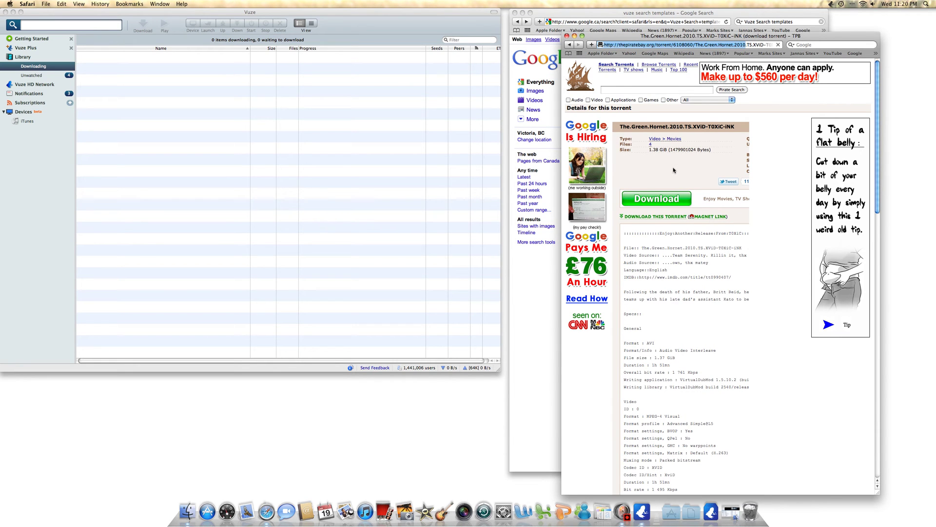
click(653, 217)
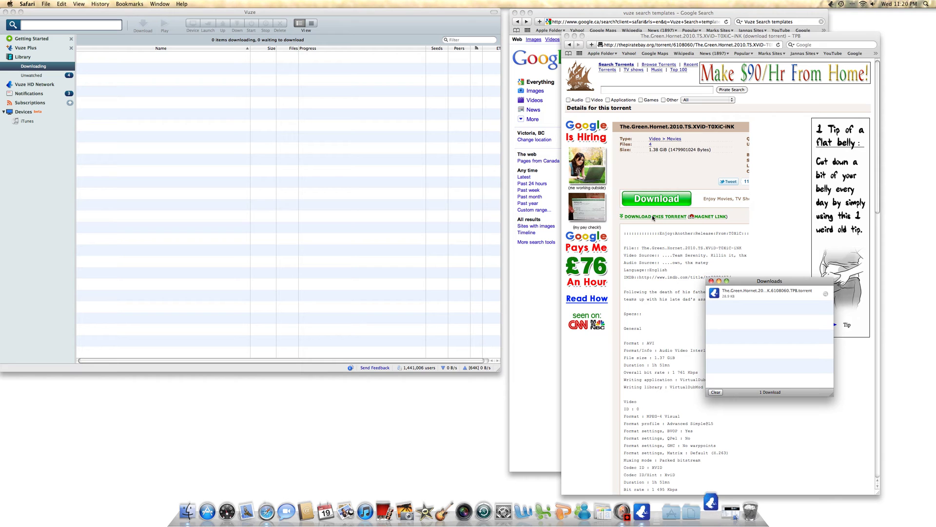
- Hand the downloaded Green Hornet .torrent to Vuze from Safari's Downloads window
double_click(736, 295)
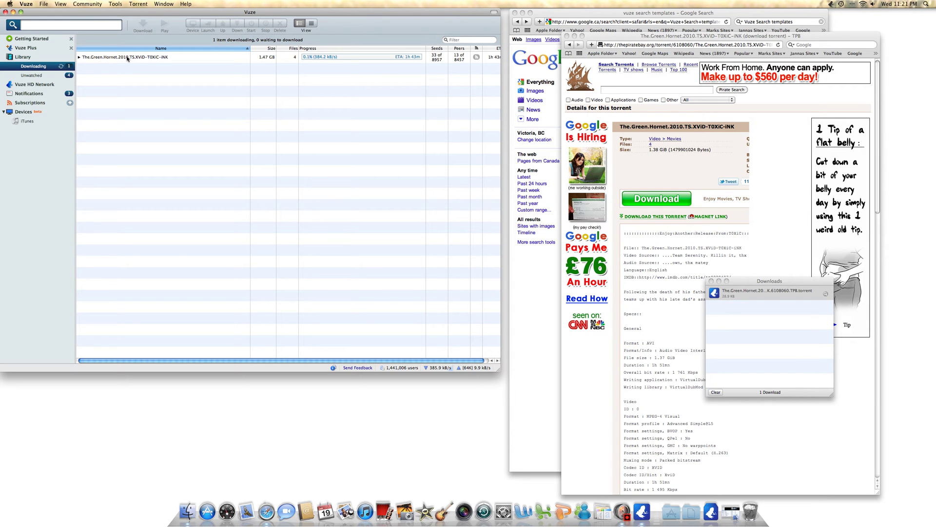
- Run a Vuze meta search for 'The Social Network', yielding 261 results
click(88, 25)
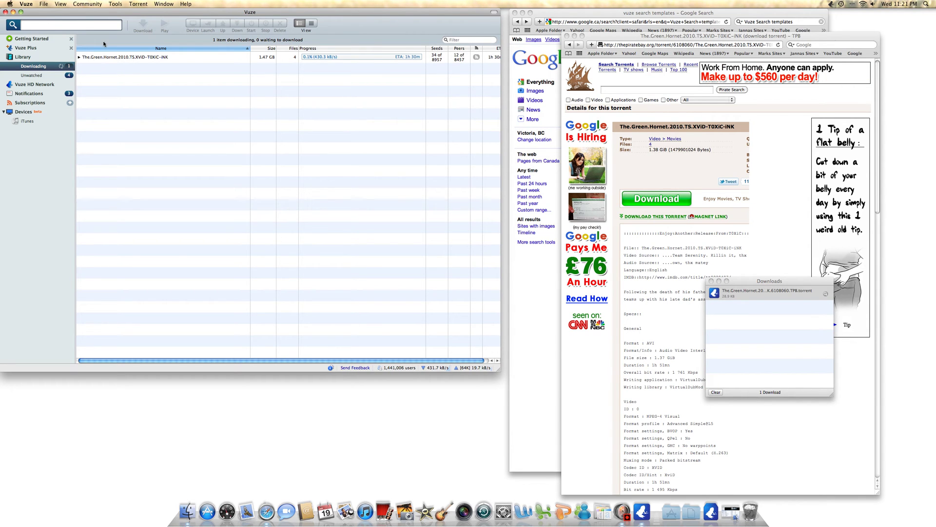
text(The)
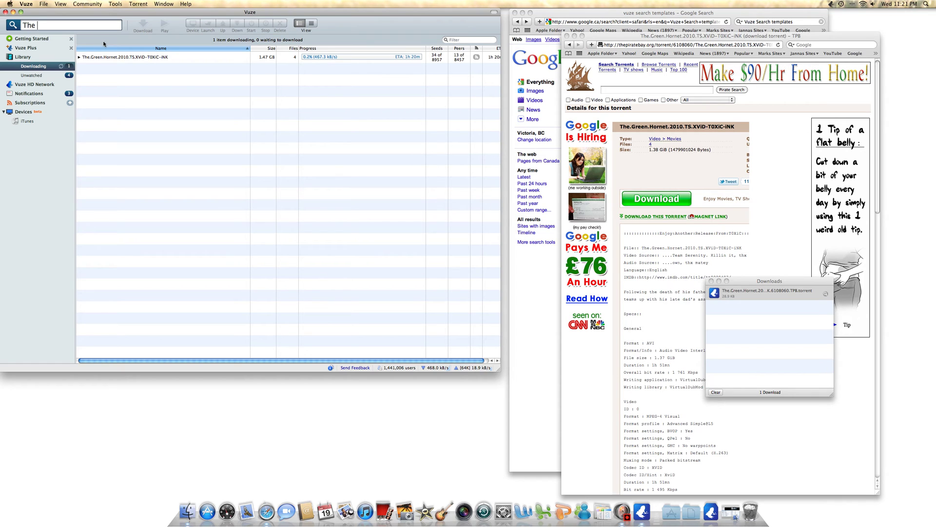
text(Social Ne)
text(twork)
key(Return)
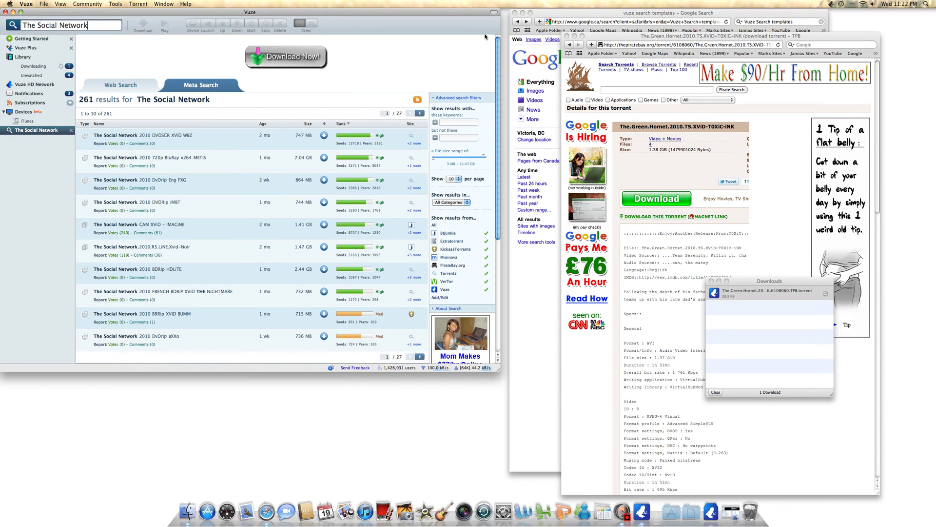
- Follow Google's first '11 Vuze Search Templates' result to its Pirate Bay page, then show Vuze's Downloading list
click(585, 16)
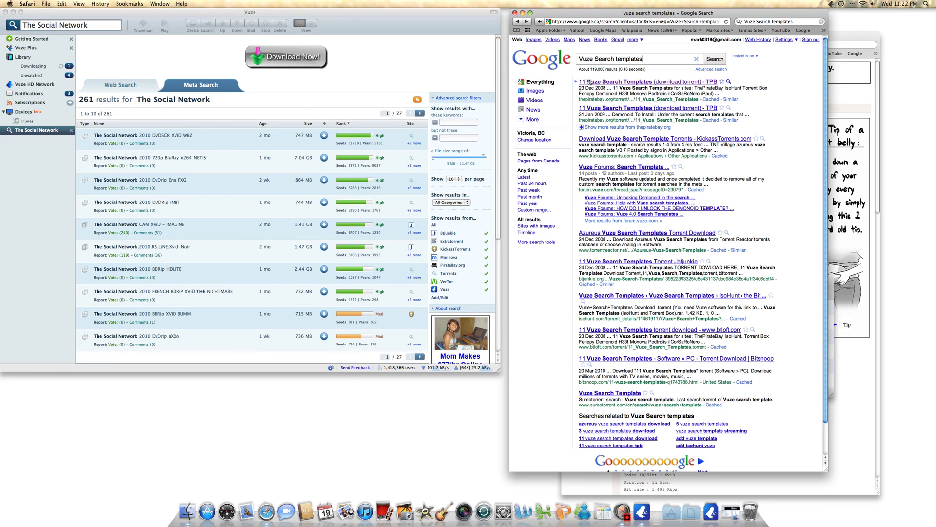
click(635, 81)
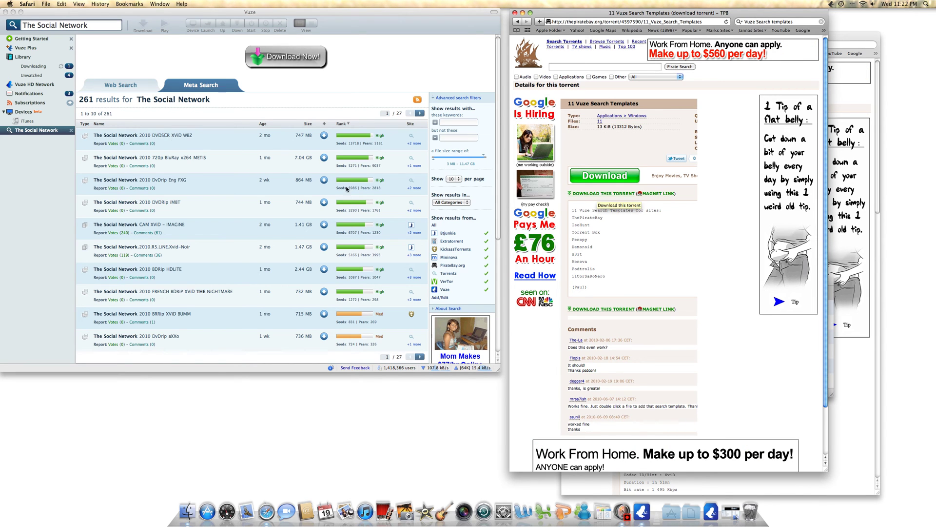
click(33, 66)
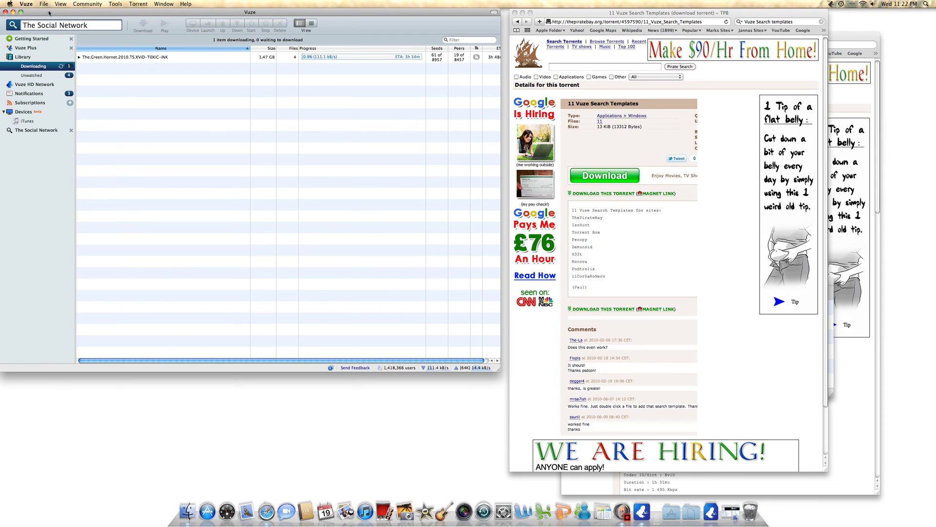
- Browse File > Open > Vuze File to Documents/Vuze Downloads/Vuze_Search_Templates and select vertor.vuze
click(45, 5)
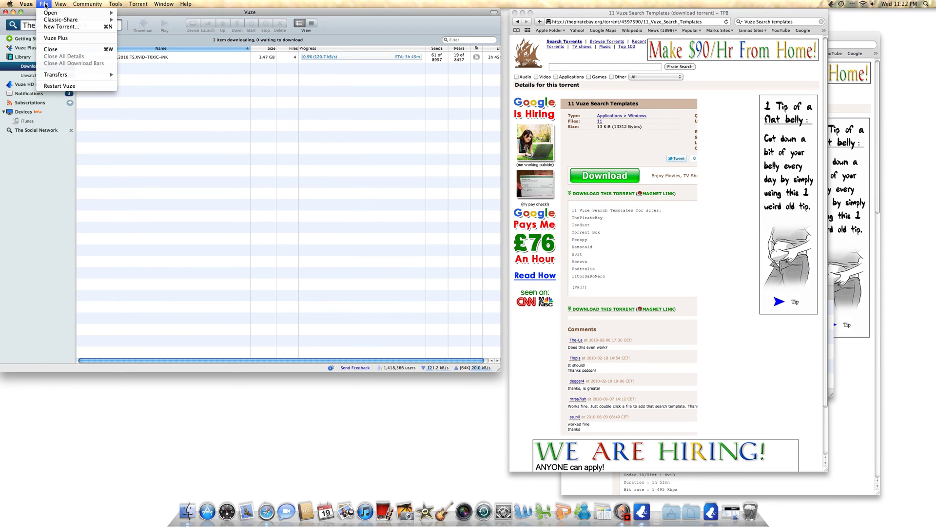
mouse_move(51, 12)
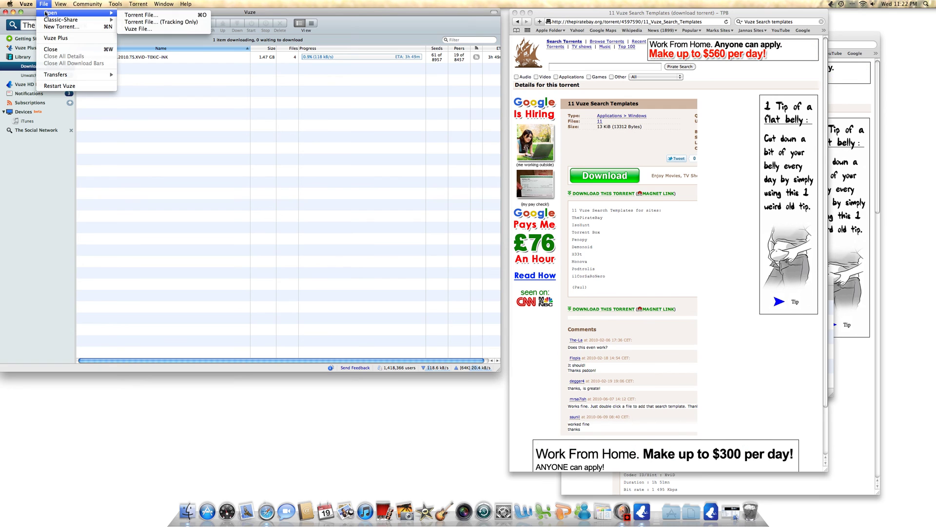
click(140, 28)
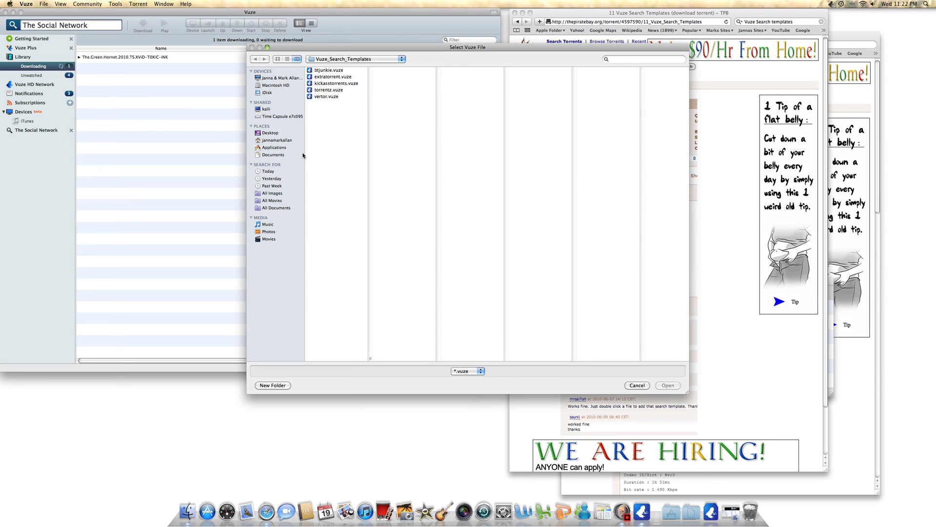
click(274, 155)
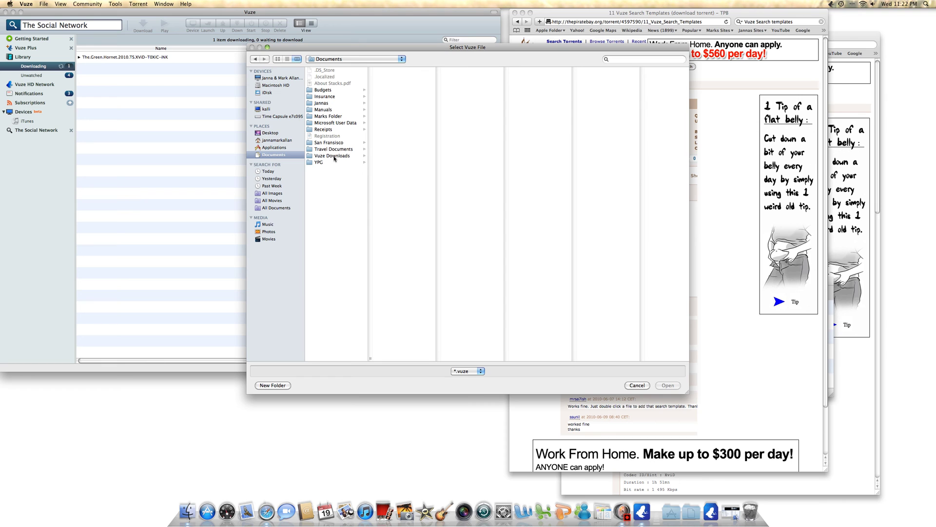
click(329, 156)
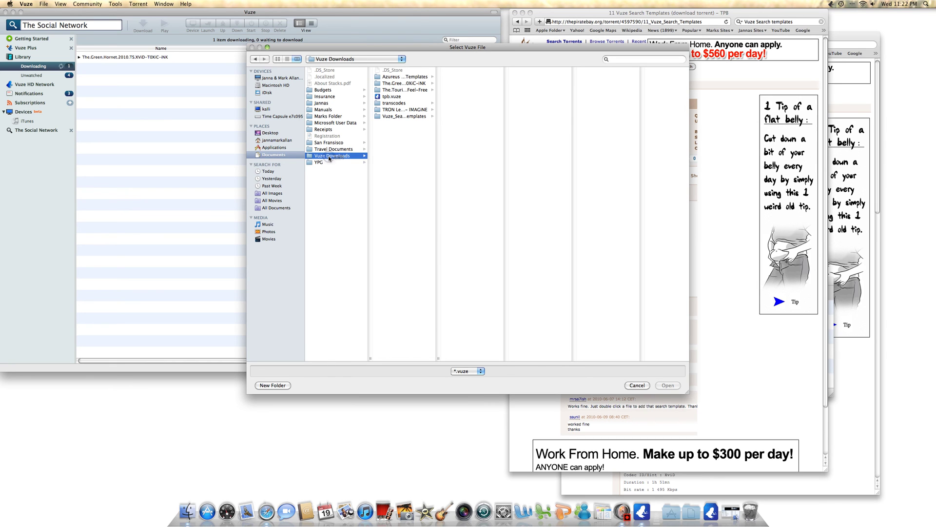
click(403, 116)
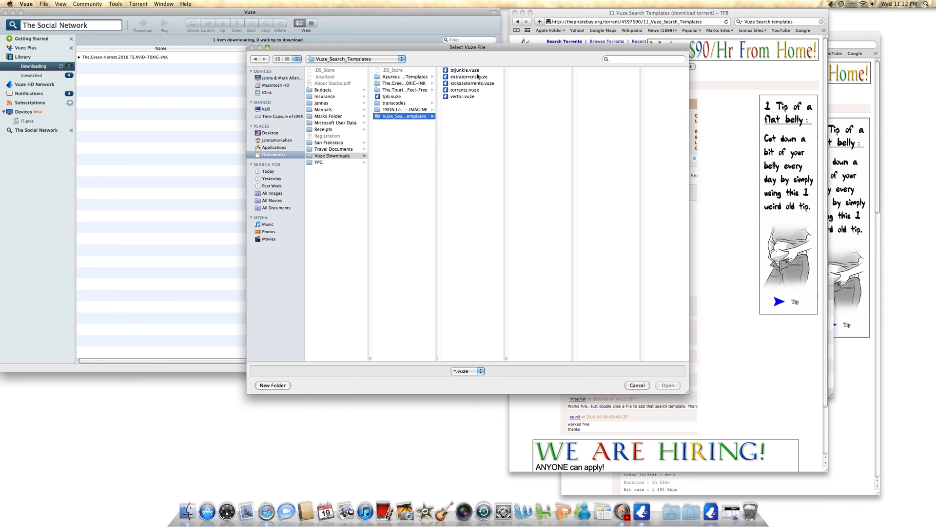
click(463, 96)
- Import the vertor, torrentz and extratorrent .vuze search templates and dismiss the chooser
click(668, 386)
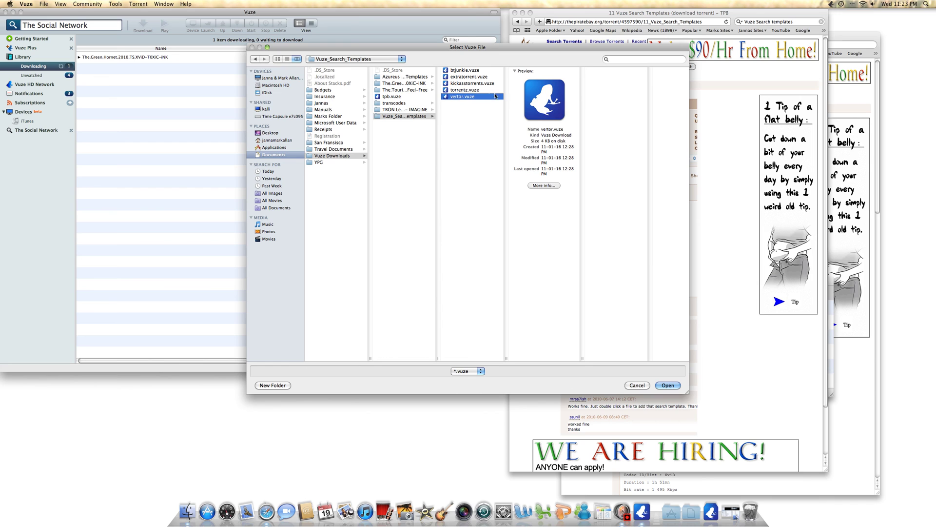
click(464, 90)
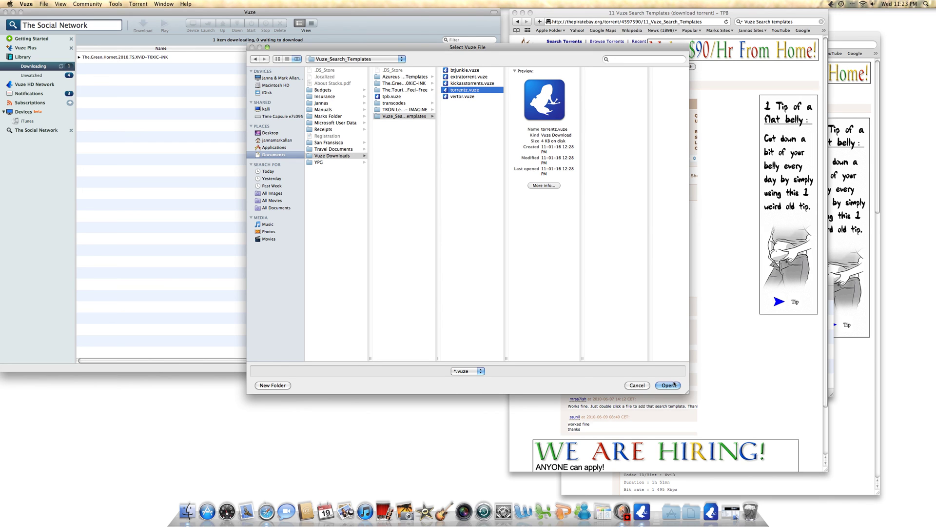
click(471, 83)
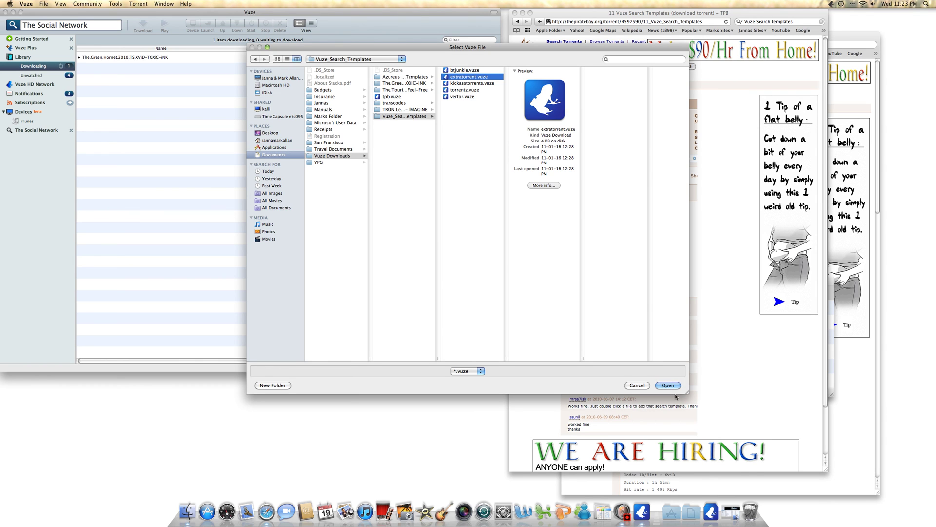
click(636, 384)
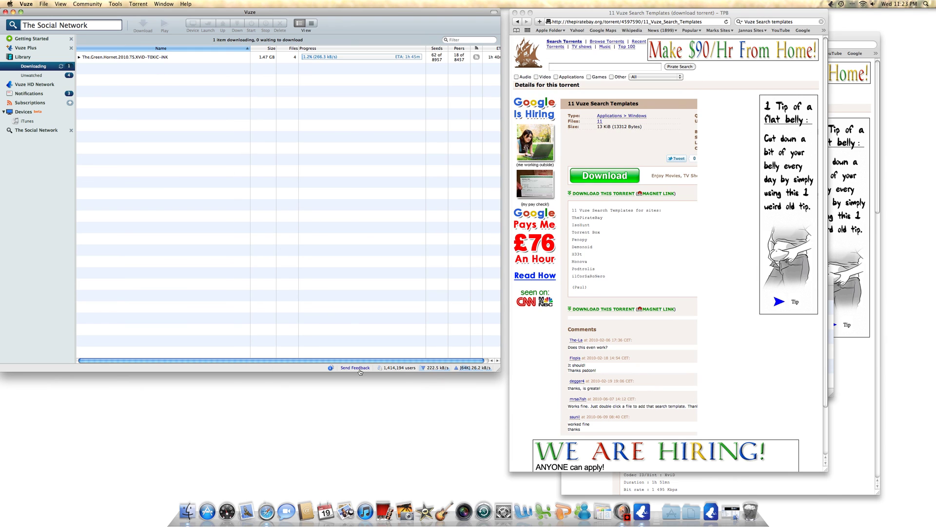